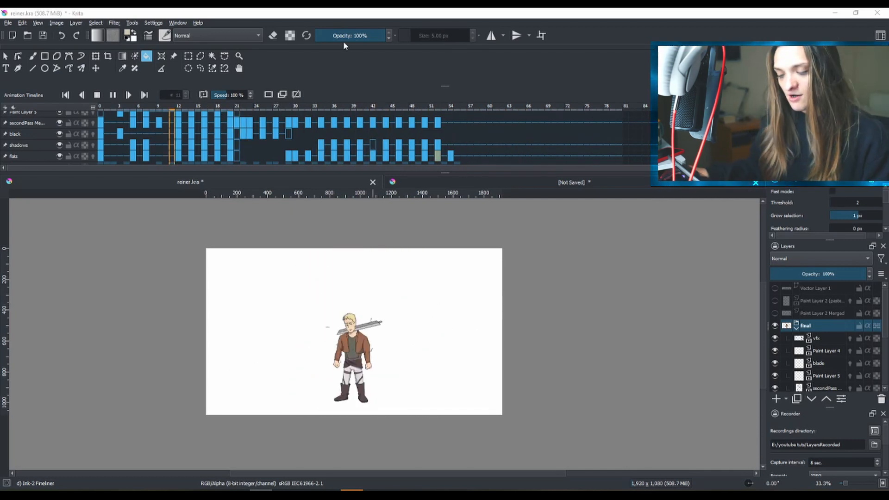
# Step: Stop the animation playback and examine the character sketches A and B in the unsaved document
pyautogui.click(112, 94)
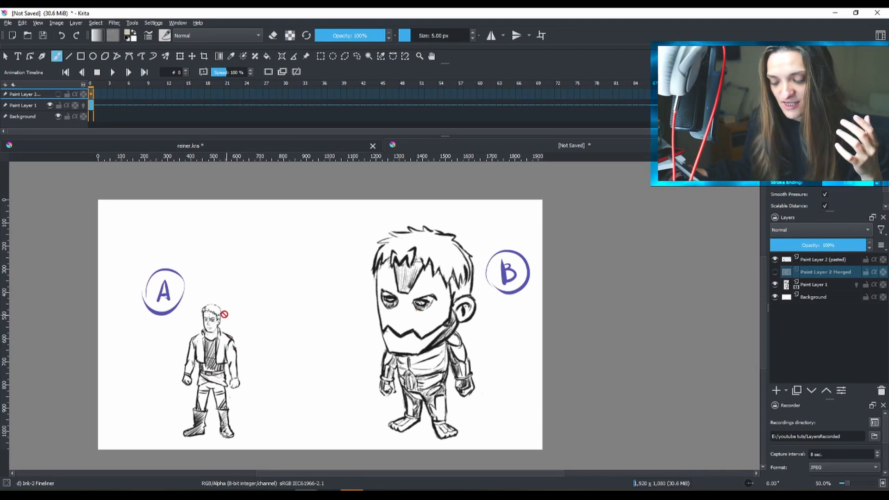
pyautogui.scroll(3, 222, 314)
pyautogui.scroll(-4, 168, 294)
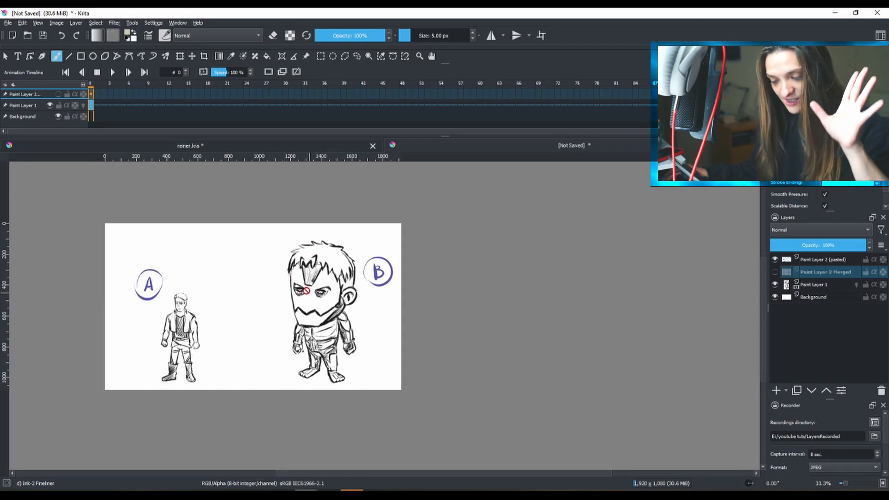
pyautogui.scroll(1, 300, 302)
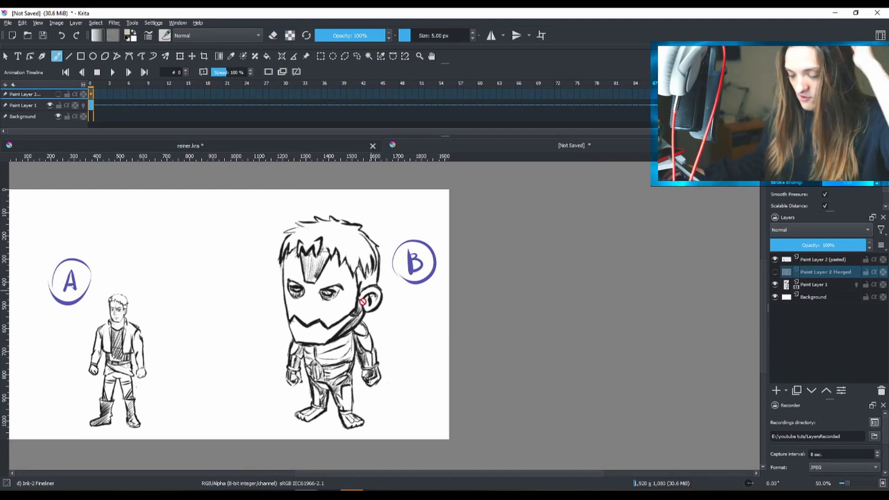
pyautogui.moveTo(361, 306); pyautogui.dragTo(423, 290)
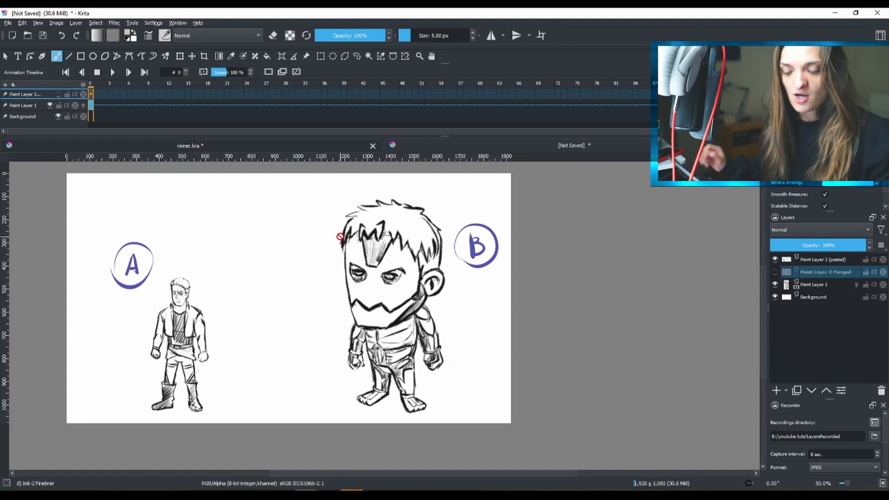
# Step: In reiner.kra, collapse and hide the final group, and make the rough layer visible and active
pyautogui.click(253, 145)
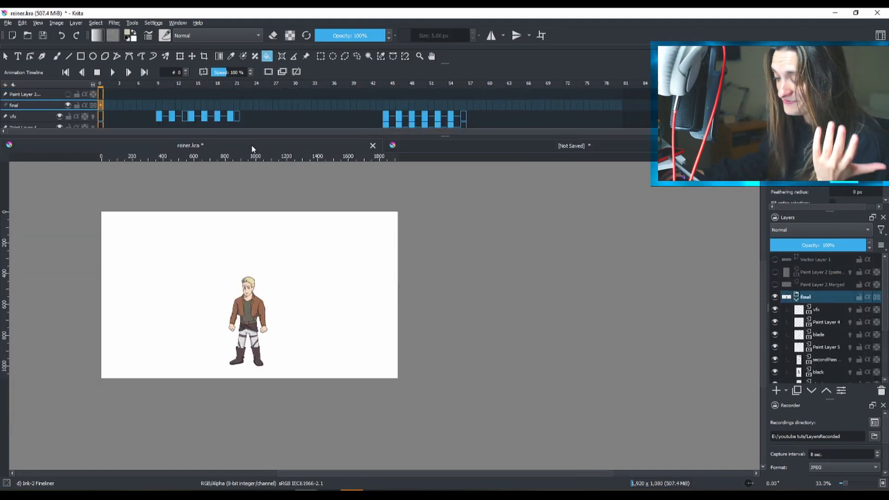
pyautogui.click(796, 299)
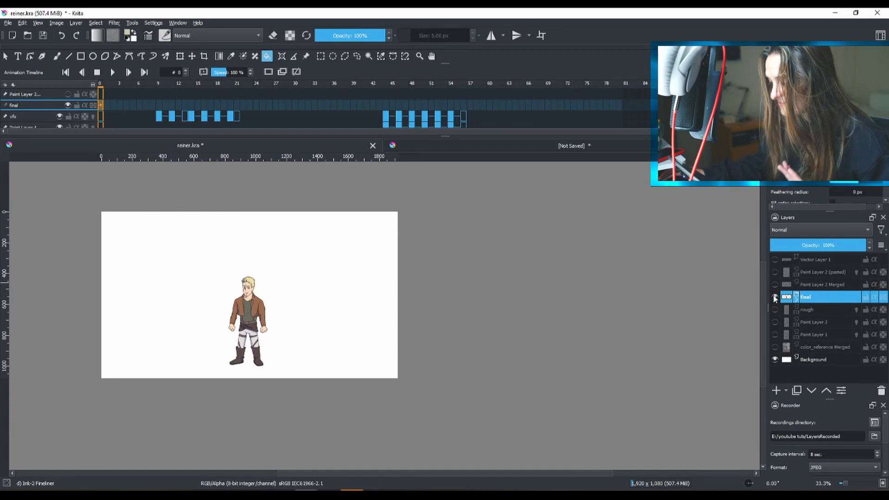
pyautogui.click(775, 297)
pyautogui.click(775, 310)
pyautogui.click(812, 309)
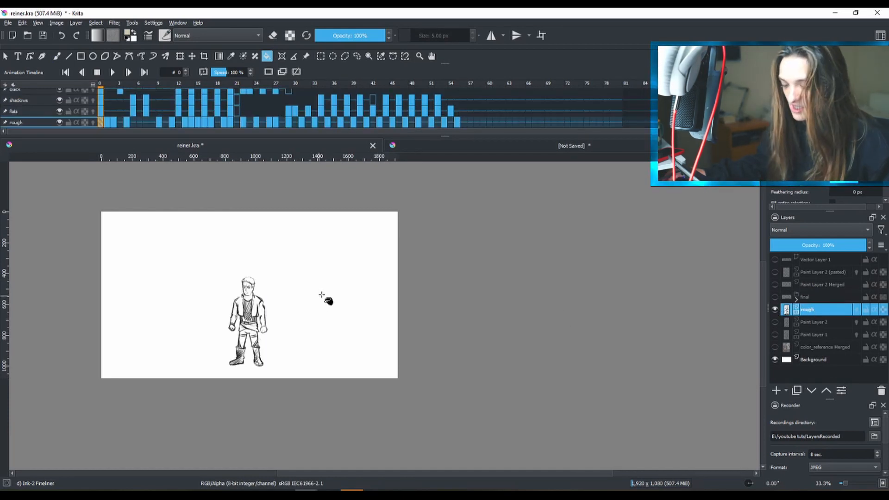
pyautogui.moveTo(311, 302); pyautogui.dragTo(334, 304)
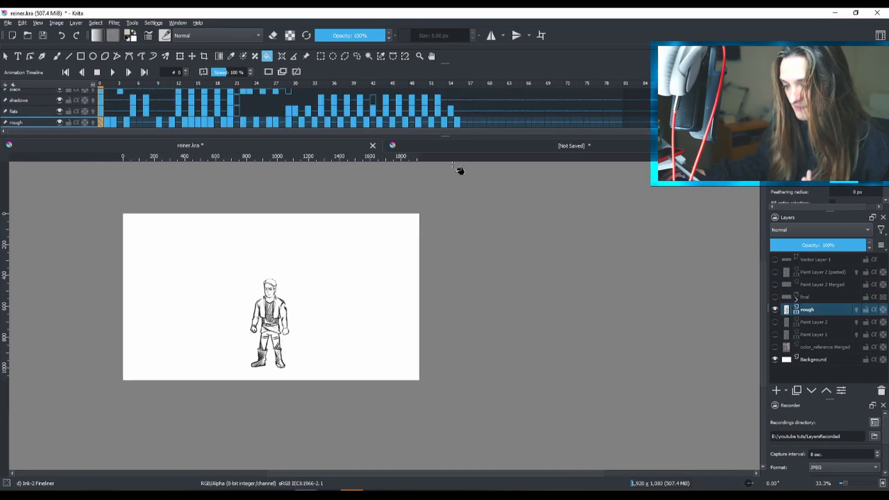
# Step: Label the rough layer's keyframes at frames 0 and 55 red
pyautogui.rightClick(99, 124)
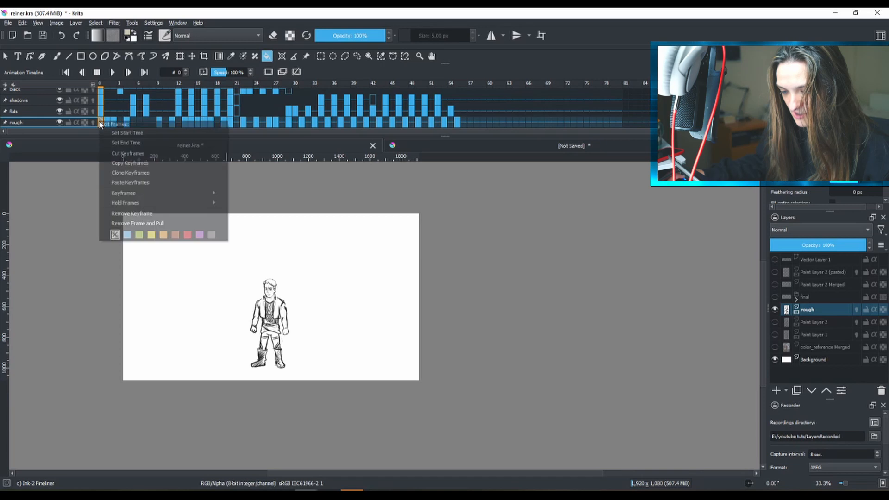
pyautogui.click(188, 235)
pyautogui.click(457, 123)
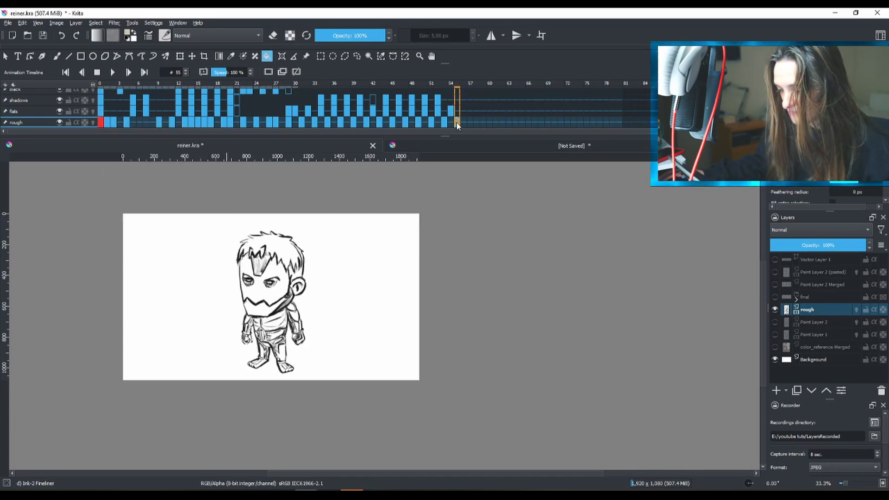
pyautogui.rightClick(457, 123)
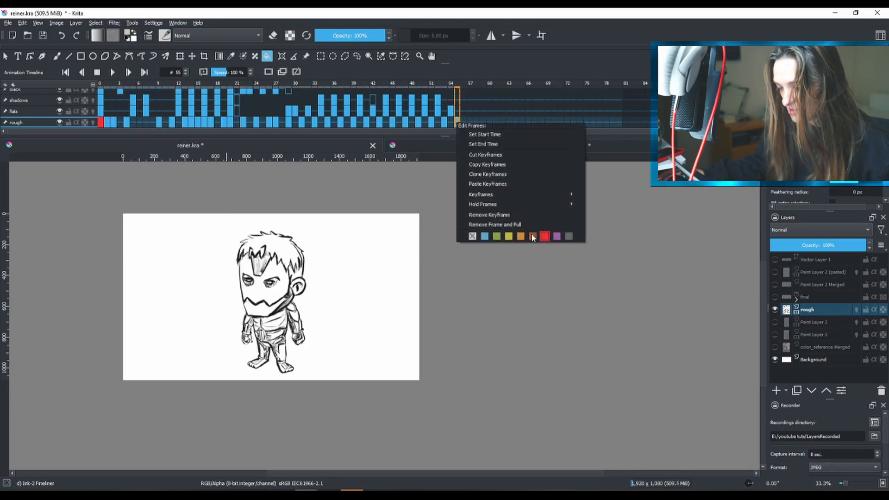
pyautogui.click(393, 137)
# Step: Enlarge the animation timeline and examine the rough layer's drawings at frames 1, 2 and 4
pyautogui.scroll(-1, 513, 115)
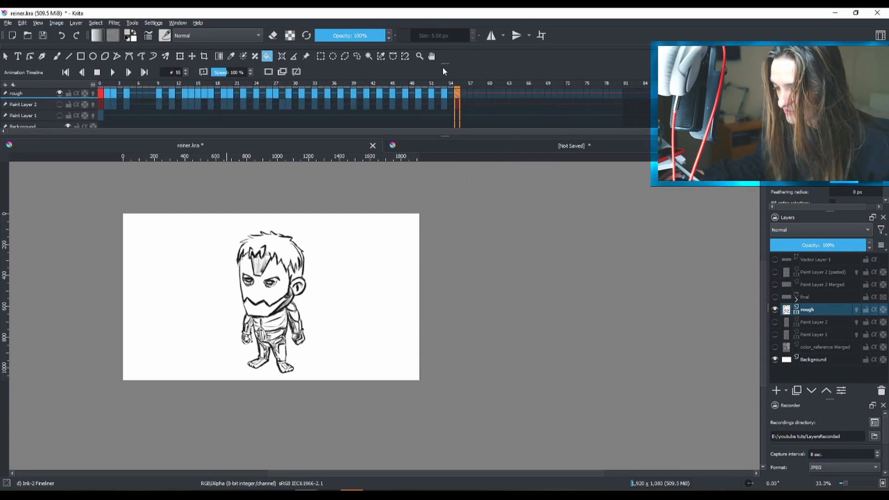
pyautogui.moveTo(445, 136); pyautogui.dragTo(446, 185)
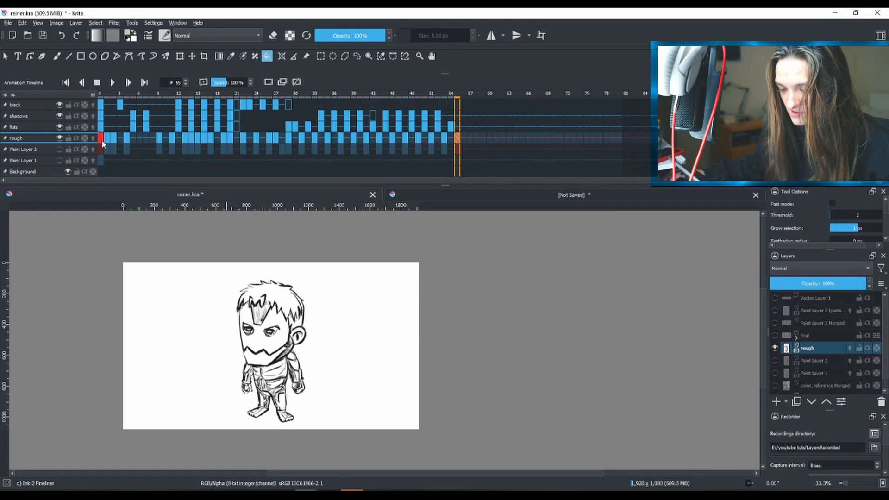
pyautogui.click(113, 138)
pyautogui.click(127, 139)
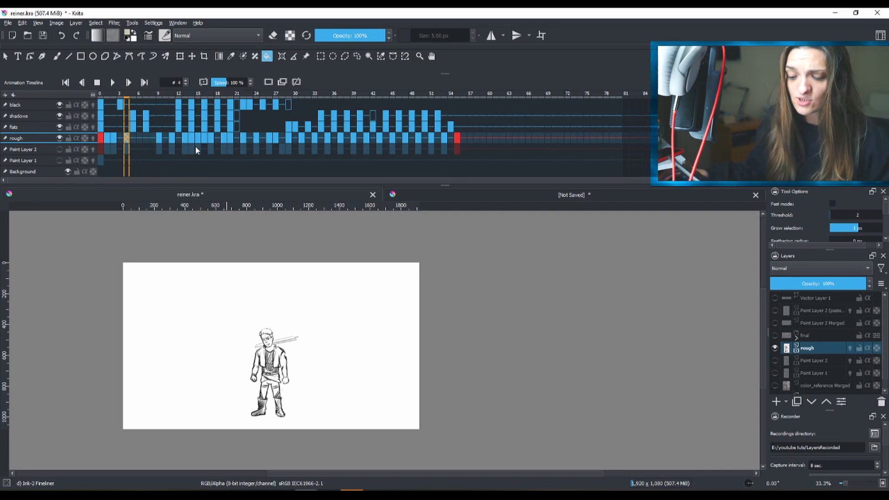
pyautogui.click(106, 138)
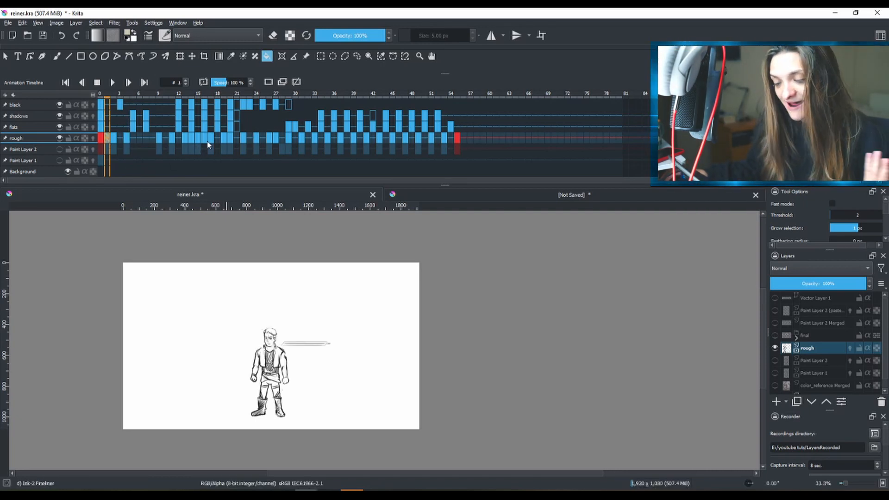
pyautogui.click(114, 139)
pyautogui.click(126, 139)
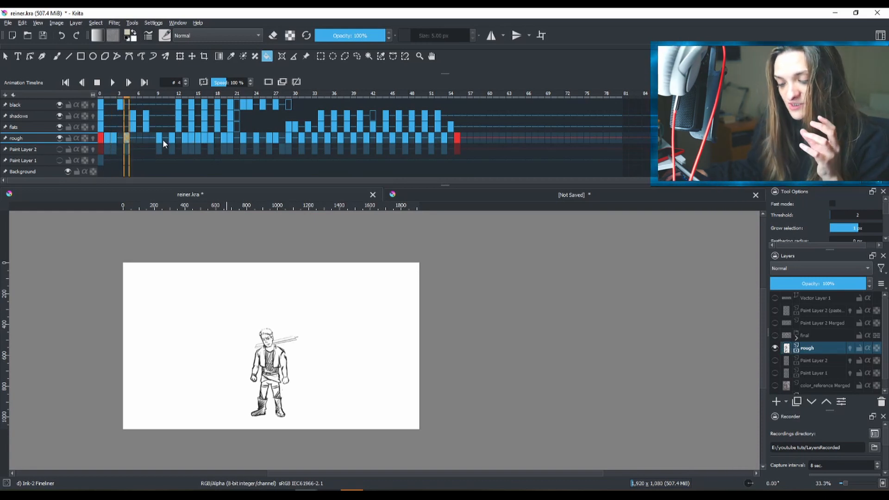
# Step: Step through the held frames up to frame 8 and compare the rough drawings at frames 4 and 9
pyautogui.click(132, 137)
pyautogui.press('Right')
pyautogui.press('Right')
pyautogui.press('Right')
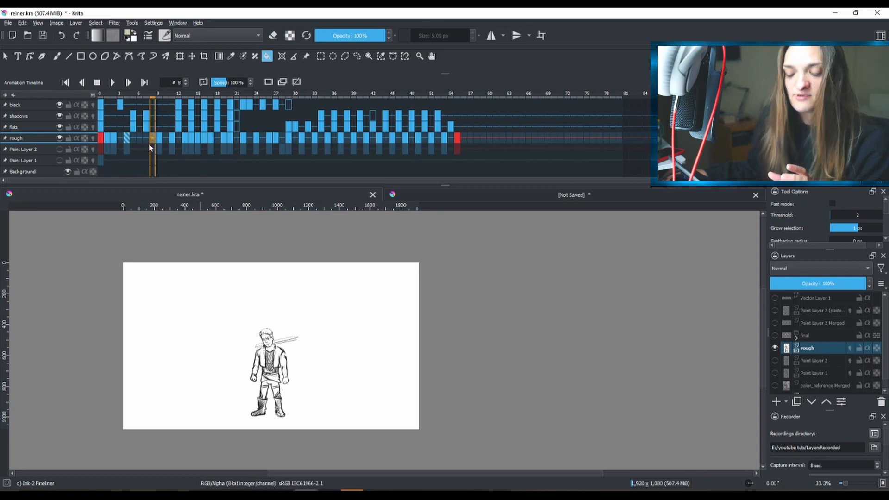
pyautogui.click(129, 141)
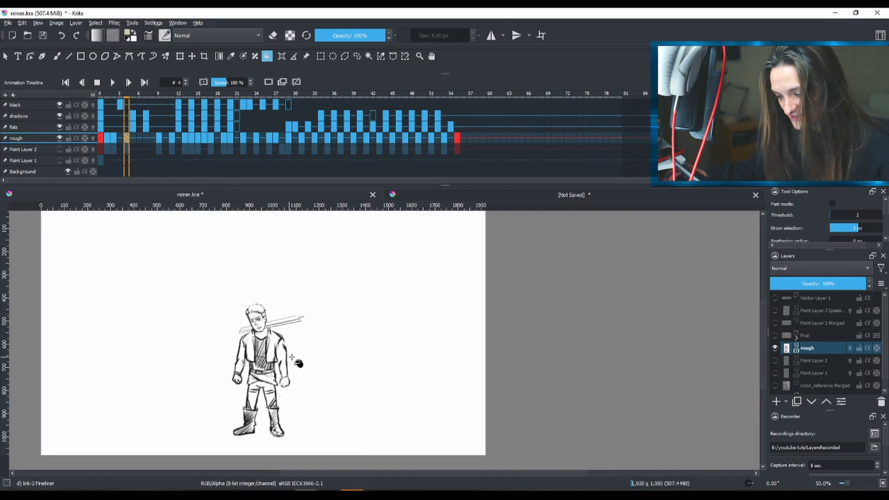
pyautogui.scroll(1, 302, 363)
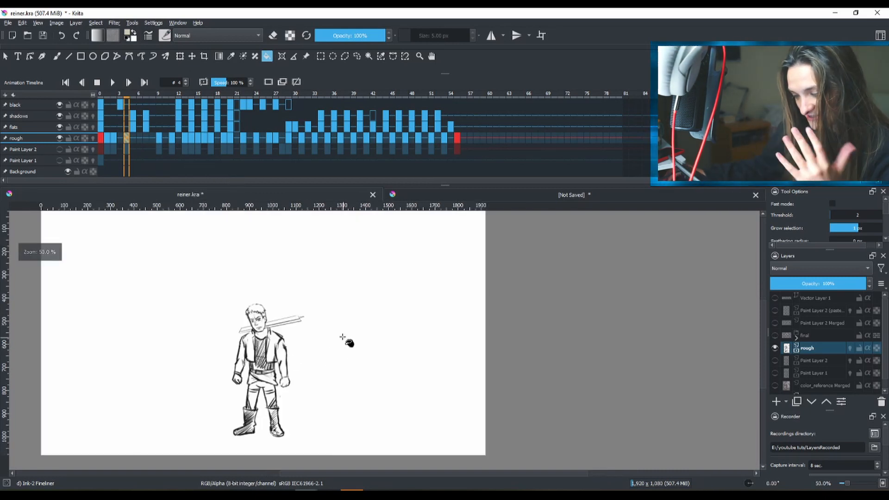
pyautogui.click(159, 138)
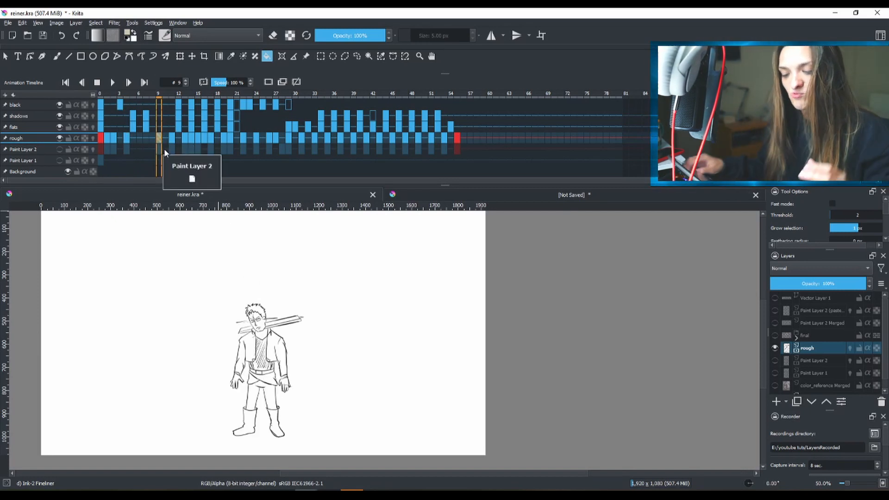
pyautogui.click(127, 138)
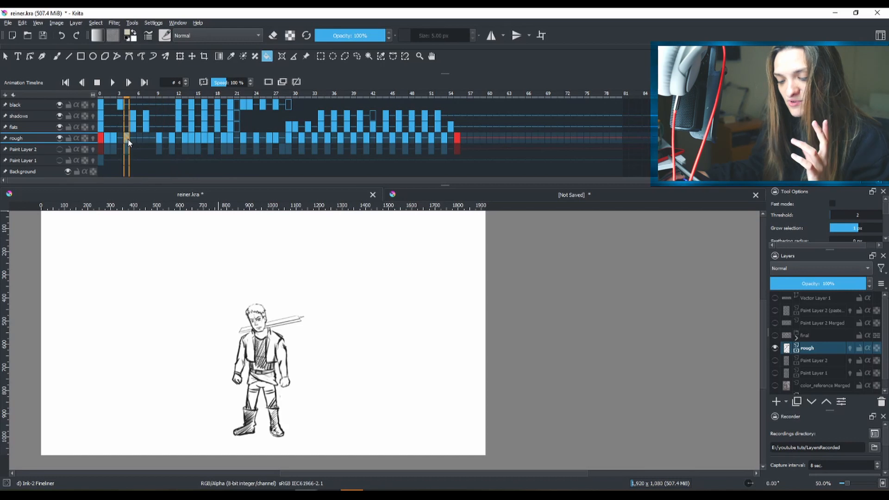
# Step: Scrub through the rough animation from frame 4 to frame 41, and play it back from the start
pyautogui.click(137, 99)
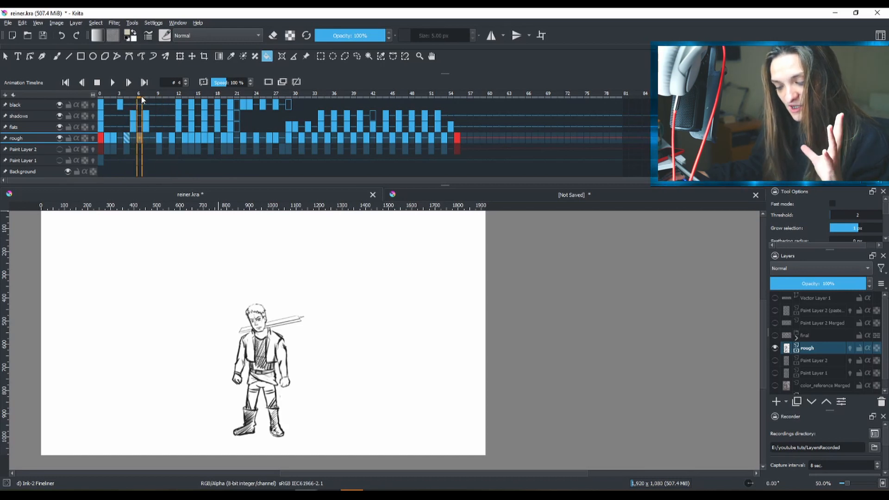
pyautogui.click(133, 96)
pyautogui.moveTo(136, 98); pyautogui.dragTo(300, 120)
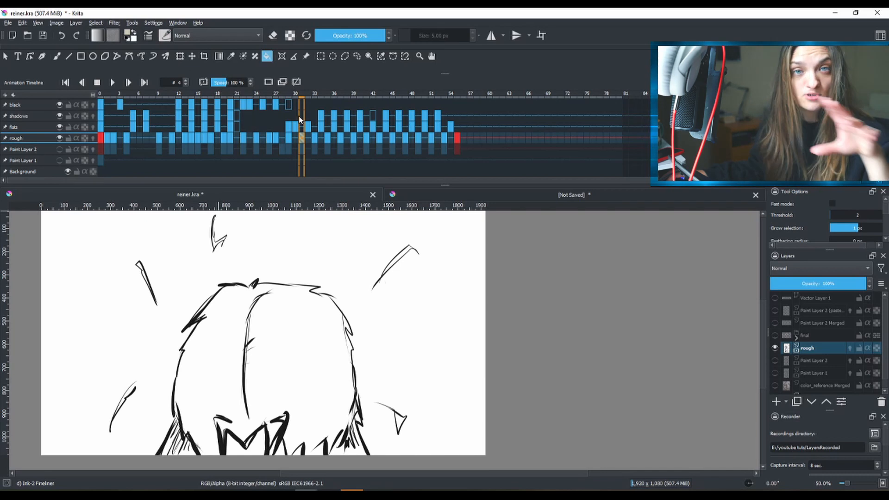
pyautogui.moveTo(300, 119)
pyautogui.mouseDown()
pyautogui.moveTo(382, 119)
pyautogui.moveTo(362, 121)
pyautogui.mouseUp()
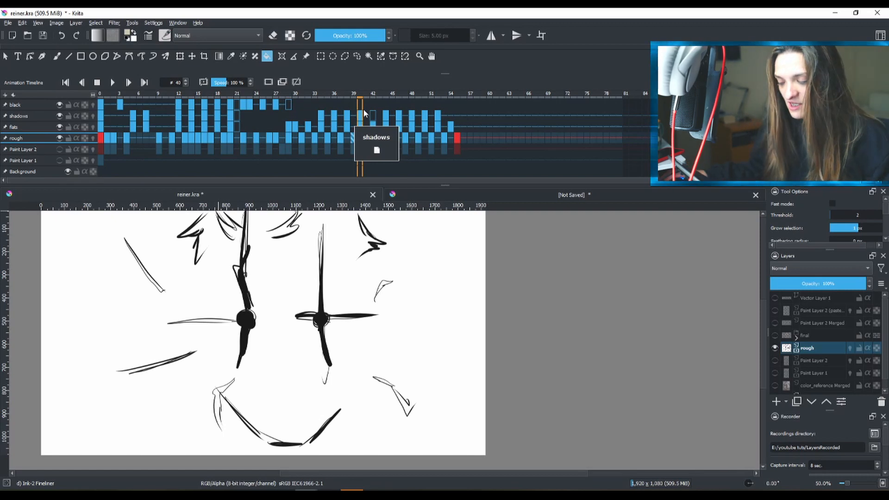
pyautogui.moveTo(360, 94)
pyautogui.mouseDown()
pyautogui.moveTo(341, 97)
pyautogui.moveTo(377, 95)
pyautogui.moveTo(355, 95)
pyautogui.mouseUp()
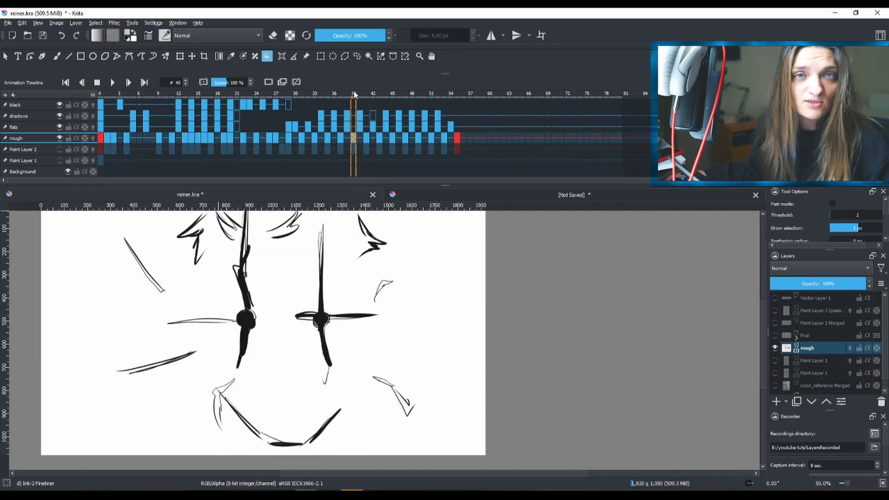
pyautogui.moveTo(355, 95); pyautogui.dragTo(366, 93)
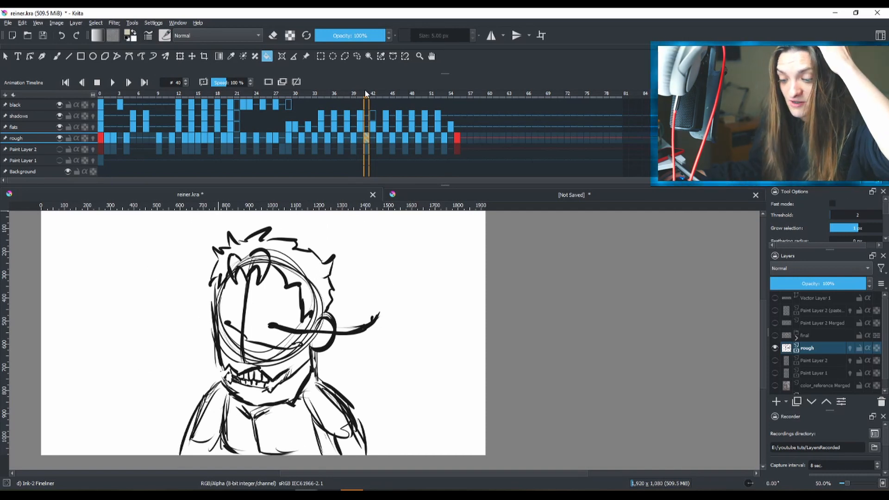
pyautogui.moveTo(367, 94)
pyautogui.mouseDown()
pyautogui.moveTo(430, 86)
pyautogui.moveTo(106, 87)
pyautogui.mouseUp()
pyautogui.click(113, 82)
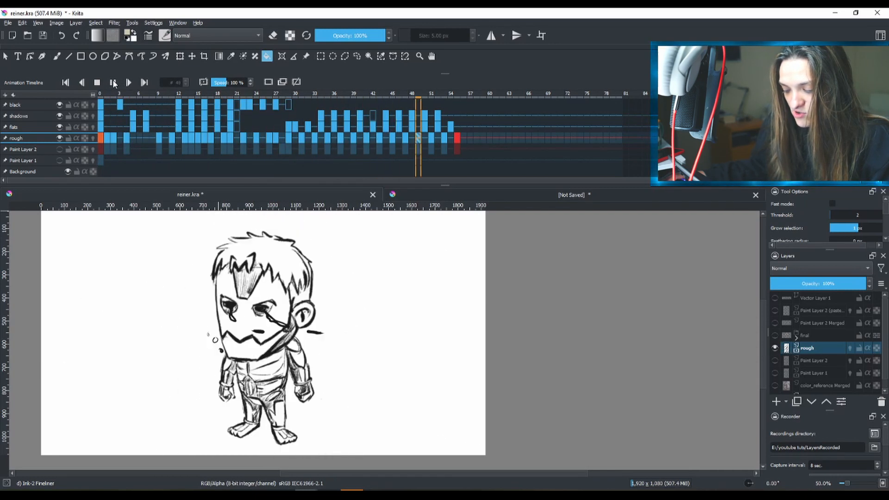
pyautogui.click(113, 82)
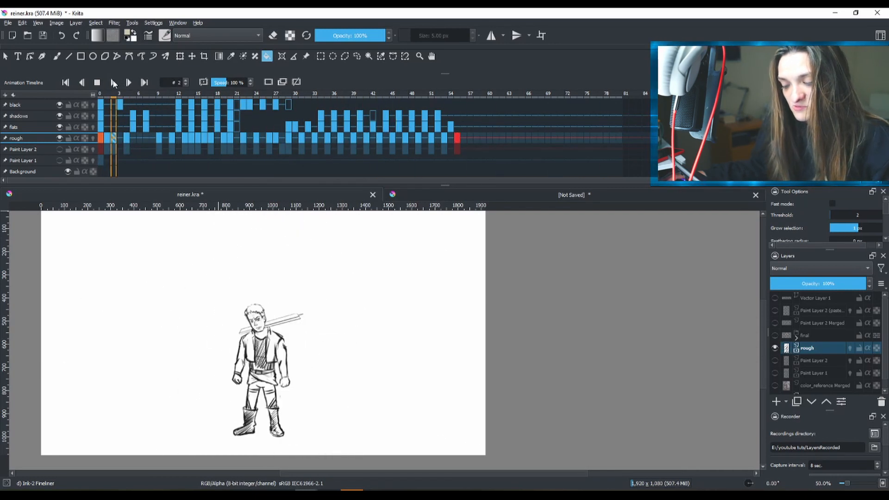
# Step: Examine the rough transformation drawings around frames 29 to 35
pyautogui.click(305, 139)
pyautogui.click(327, 139)
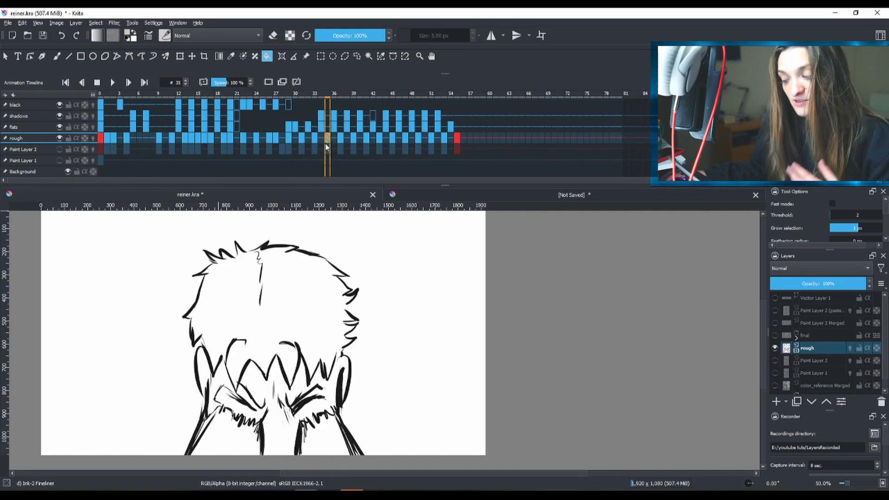
pyautogui.click(289, 139)
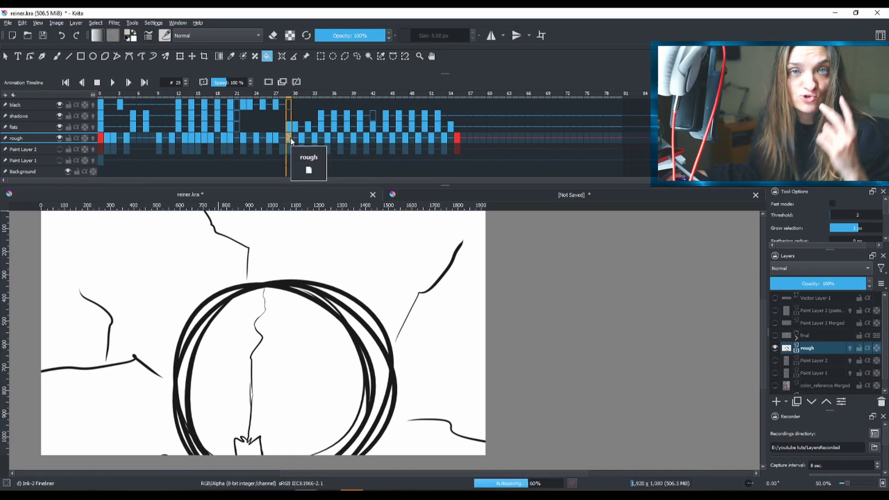
pyautogui.moveTo(299, 95)
pyautogui.mouseDown()
pyautogui.moveTo(416, 96)
pyautogui.moveTo(291, 94)
pyautogui.mouseUp()
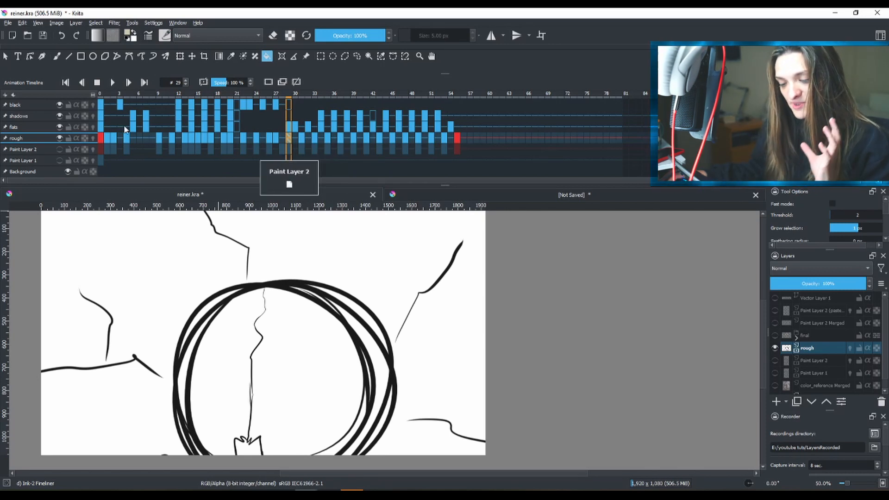
# Step: Label the rough layer's in-between keyframes from frame 1 to frame 53 orange, and scrub back through them to frame 6
pyautogui.click(108, 95)
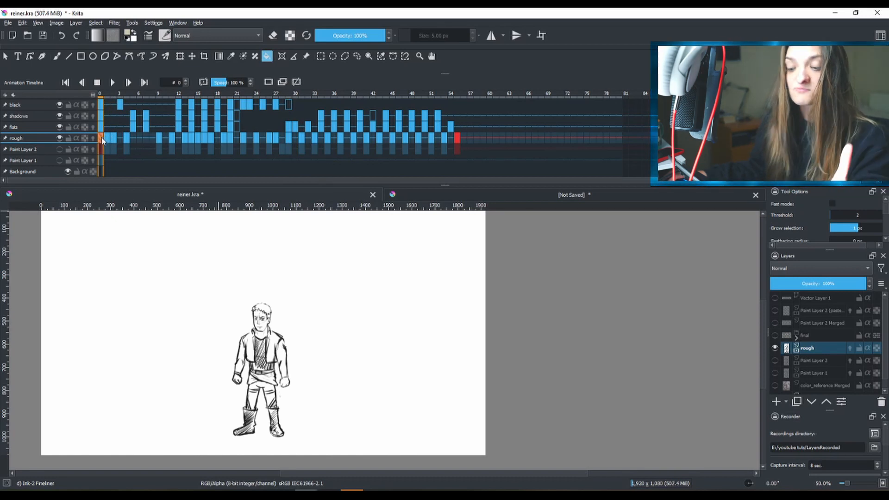
pyautogui.click(457, 138)
pyautogui.moveTo(104, 138); pyautogui.dragTo(446, 139)
pyautogui.rightClick(446, 139)
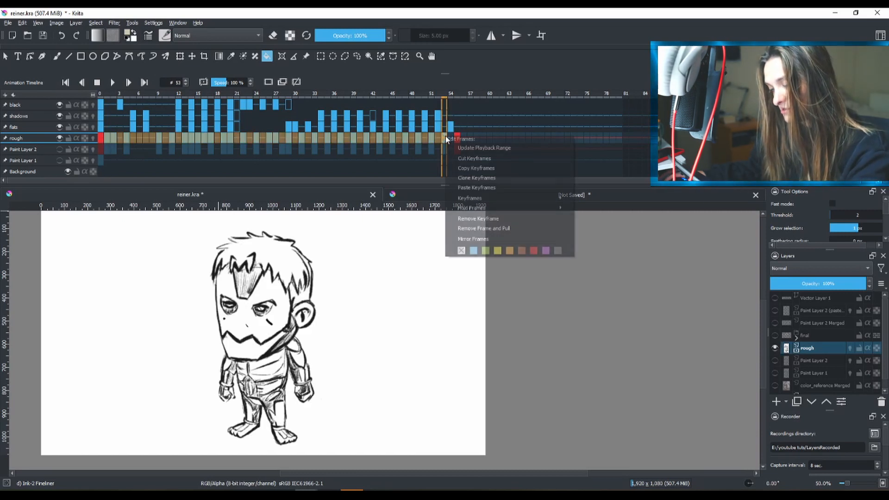
pyautogui.click(510, 251)
pyautogui.click(390, 144)
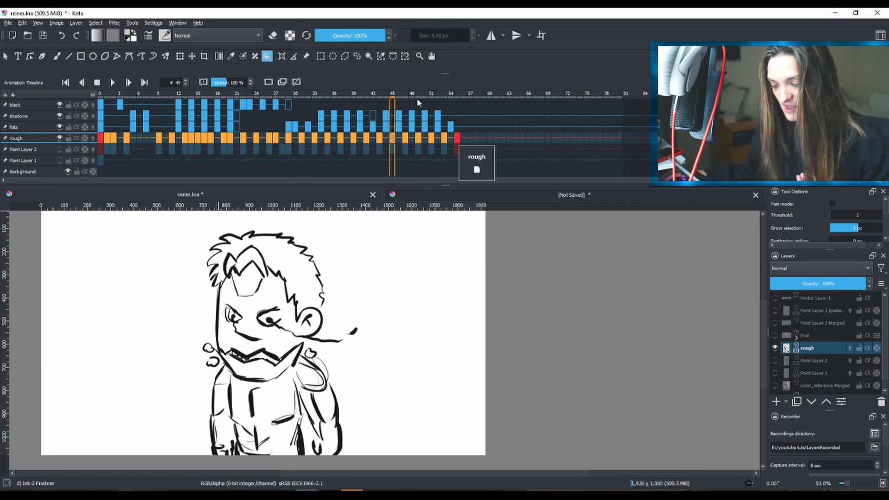
pyautogui.moveTo(394, 97)
pyautogui.mouseDown()
pyautogui.moveTo(415, 98)
pyautogui.moveTo(119, 99)
pyautogui.moveTo(142, 100)
pyautogui.mouseUp()
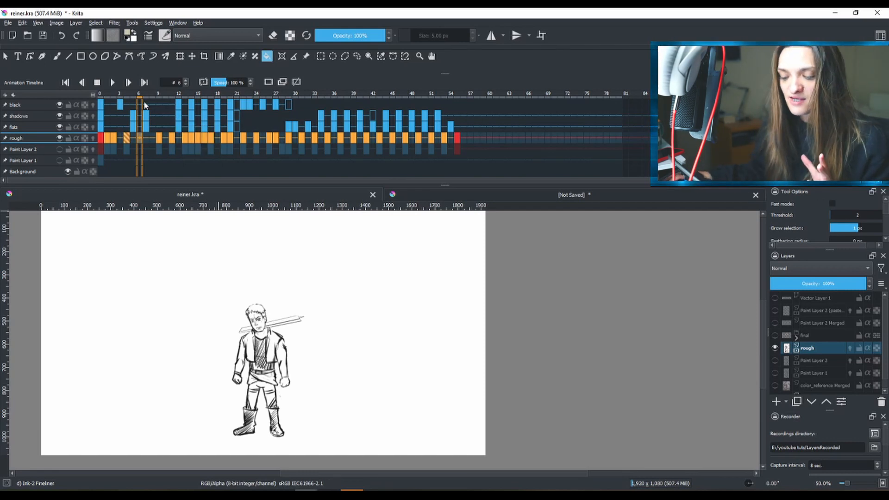
# Step: Hide the rough layer, and expand and show the final layer group
pyautogui.click(775, 348)
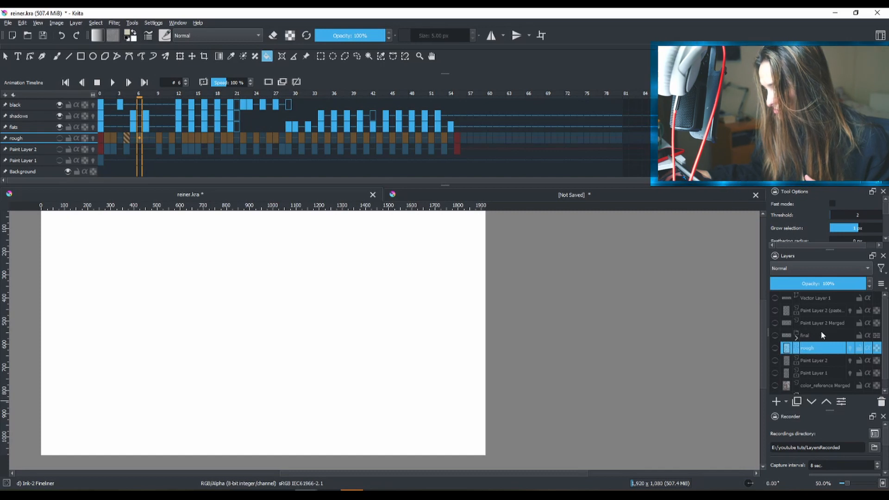
pyautogui.click(823, 335)
pyautogui.click(797, 337)
pyautogui.click(776, 336)
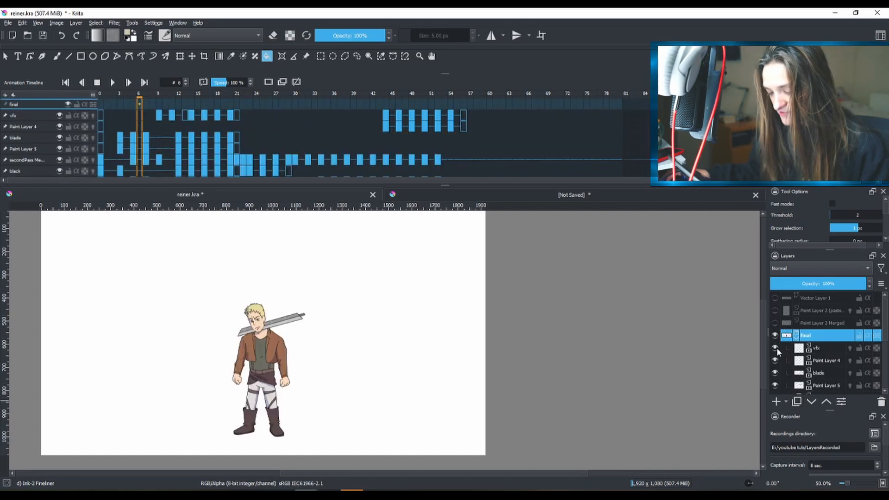
# Step: Select the blade layer in the final group and examine the coloured character with his blade at frame 6
pyautogui.click(776, 348)
pyautogui.click(776, 348)
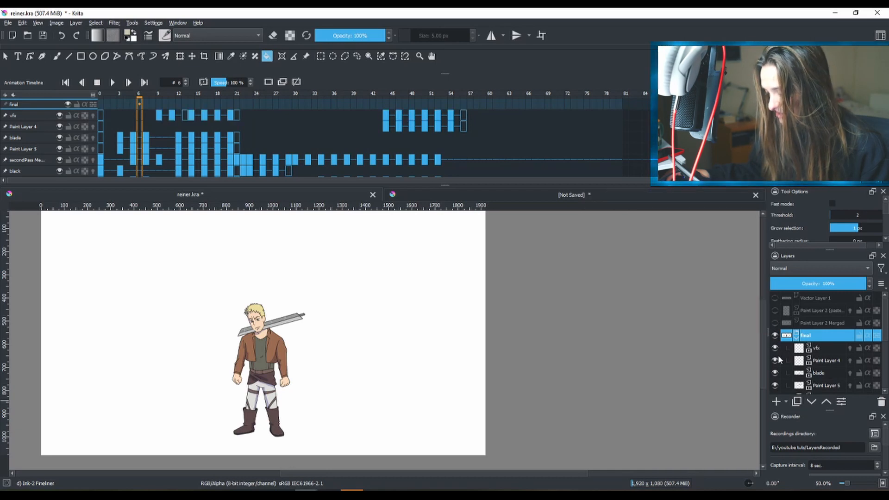
pyautogui.click(830, 374)
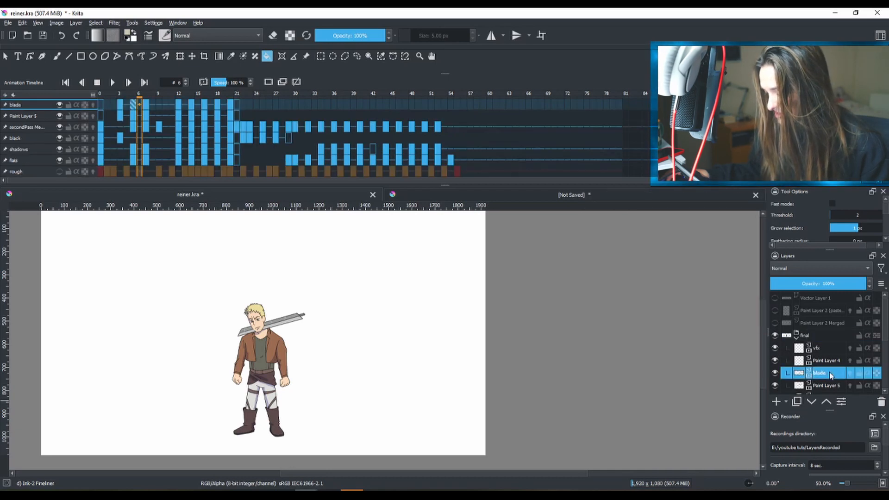
pyautogui.scroll(2, 292, 331)
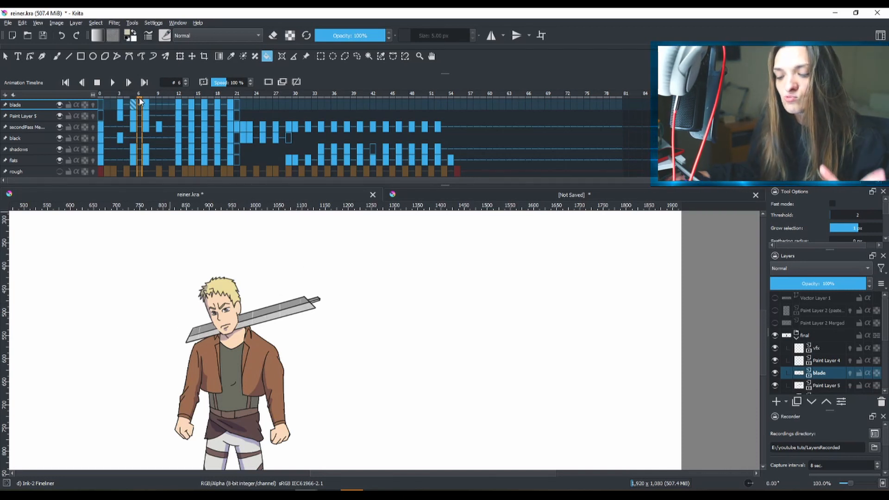
pyautogui.press('-')
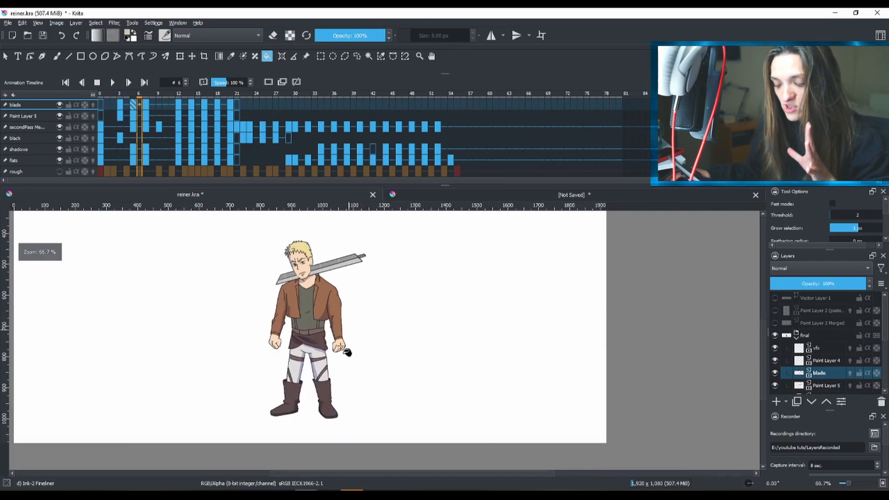
pyautogui.moveTo(391, 313); pyautogui.dragTo(371, 313)
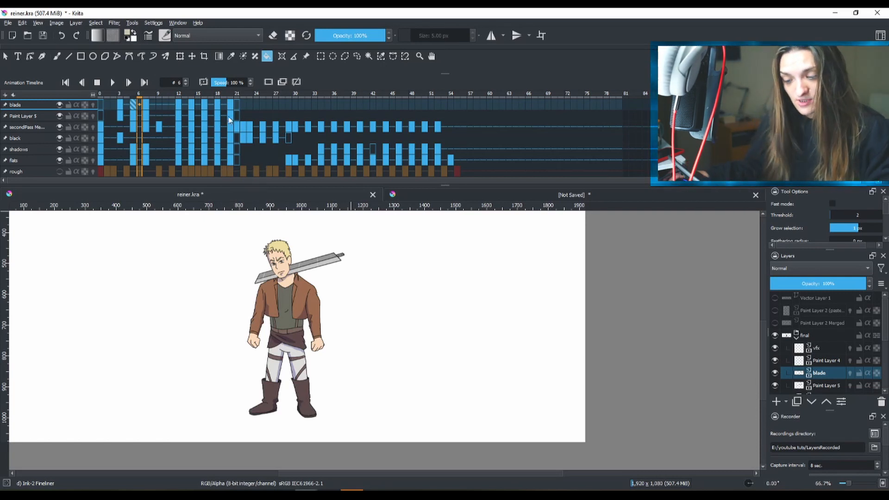
# Step: Go to frame 11 and compare the character with and without the vfx layer, leaving that layer visible
pyautogui.moveTo(144, 93); pyautogui.dragTo(172, 93)
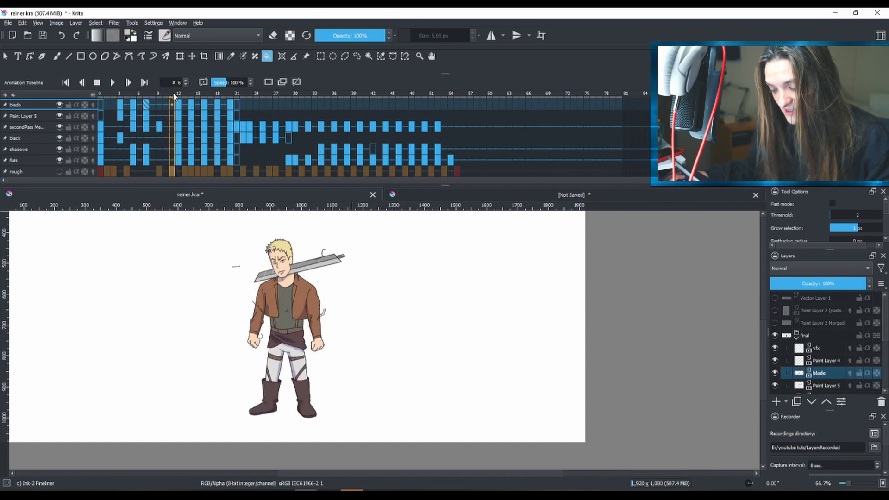
pyautogui.click(775, 348)
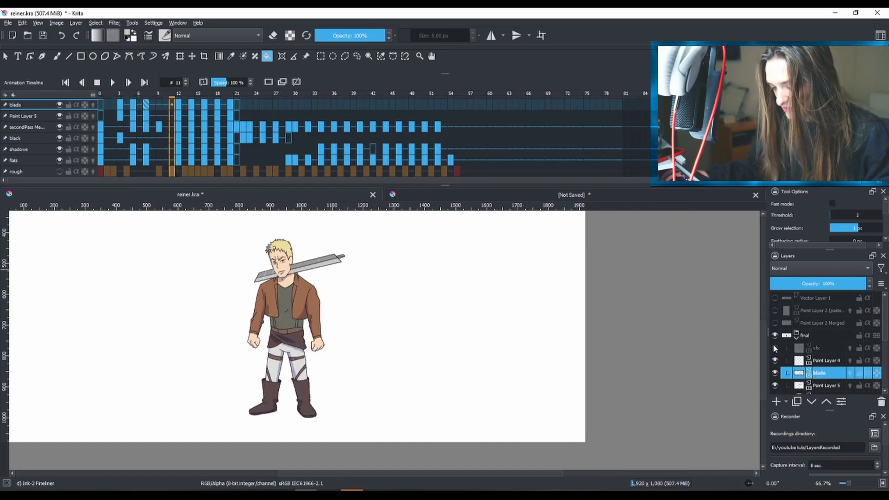
pyautogui.click(775, 348)
pyautogui.click(775, 348)
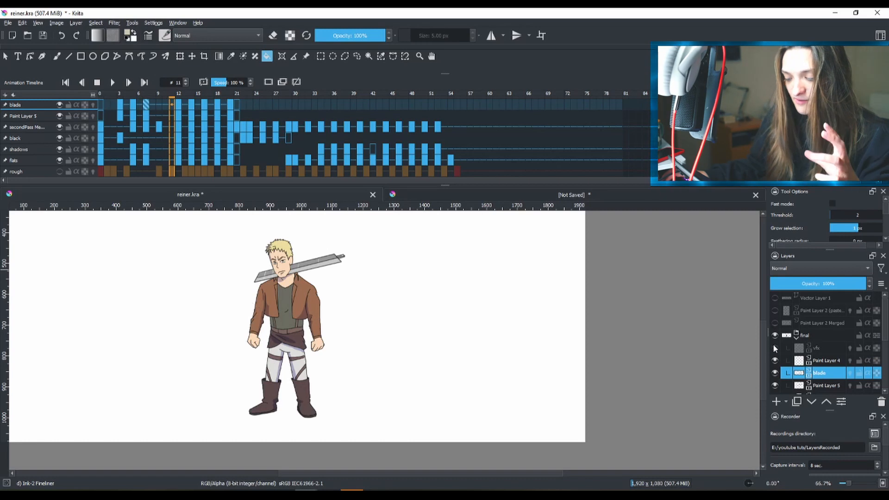
pyautogui.click(775, 348)
pyautogui.click(775, 348)
pyautogui.click(775, 348)
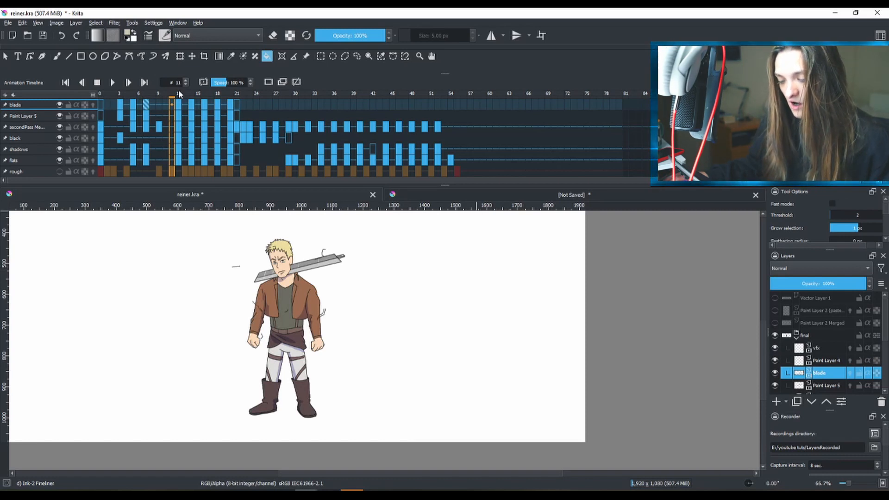
# Step: Scrub through the coloured transformation from frame 11 to frame 47, examining the poses at frames 14, 17, 18 and 20
pyautogui.moveTo(174, 104)
pyautogui.mouseDown()
pyautogui.moveTo(205, 106)
pyautogui.moveTo(192, 109)
pyautogui.mouseUp()
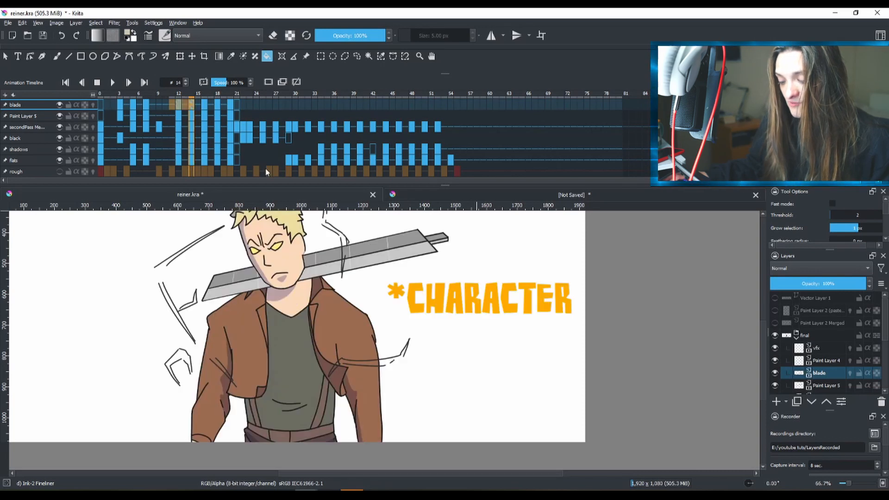
pyautogui.scroll(-1, 413, 317)
pyautogui.moveTo(430, 319); pyautogui.dragTo(427, 358)
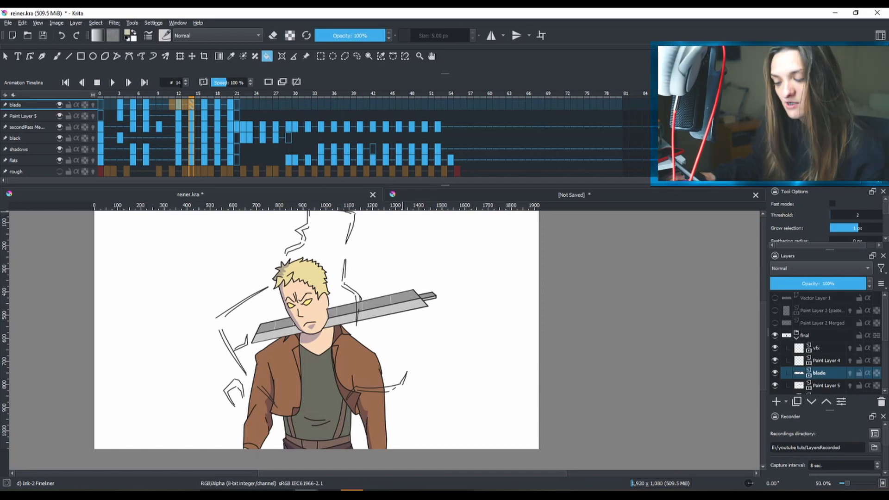
pyautogui.moveTo(191, 96)
pyautogui.mouseDown()
pyautogui.moveTo(172, 97)
pyautogui.moveTo(219, 95)
pyautogui.mouseUp()
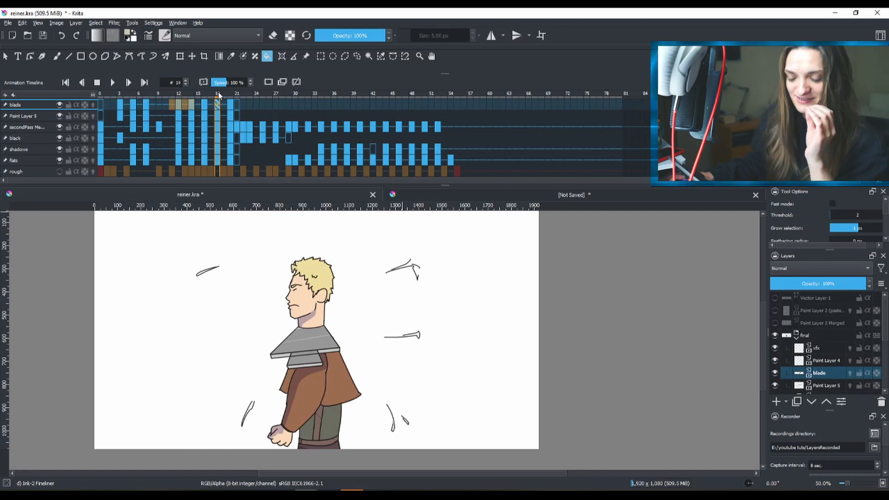
pyautogui.moveTo(219, 95)
pyautogui.mouseDown()
pyautogui.moveTo(233, 93)
pyautogui.moveTo(218, 95)
pyautogui.mouseUp()
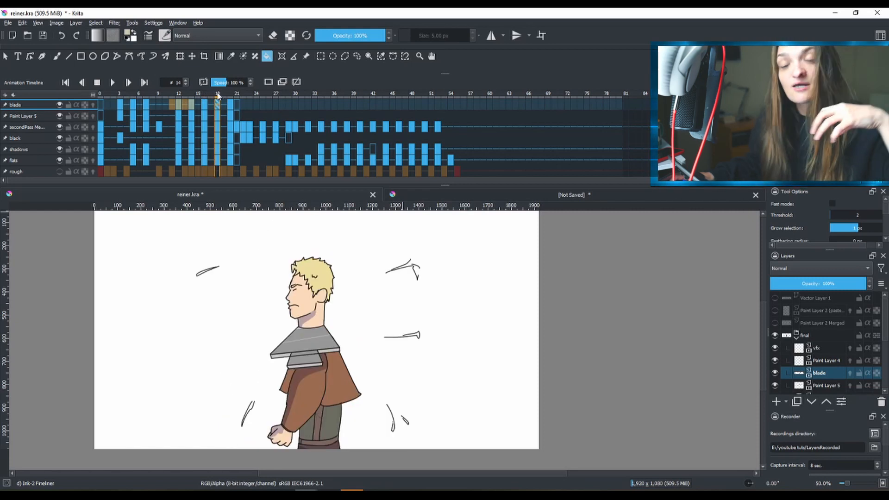
pyautogui.click(215, 96)
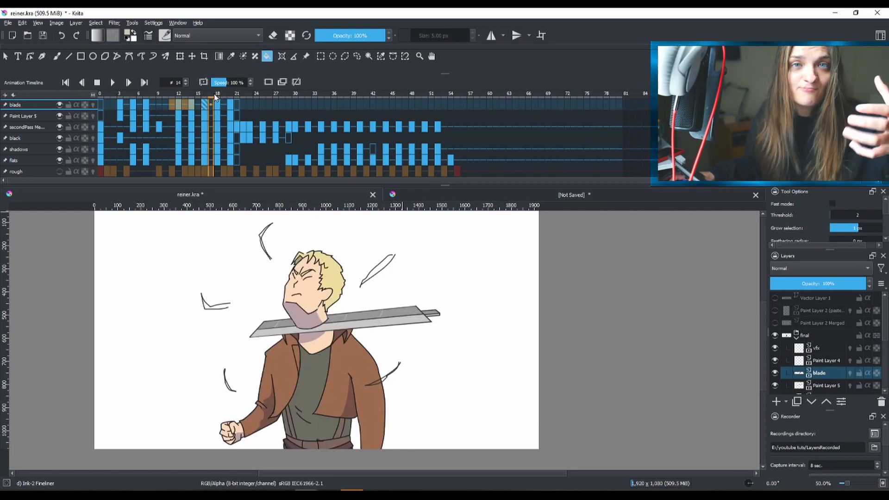
pyautogui.moveTo(214, 94); pyautogui.dragTo(231, 96)
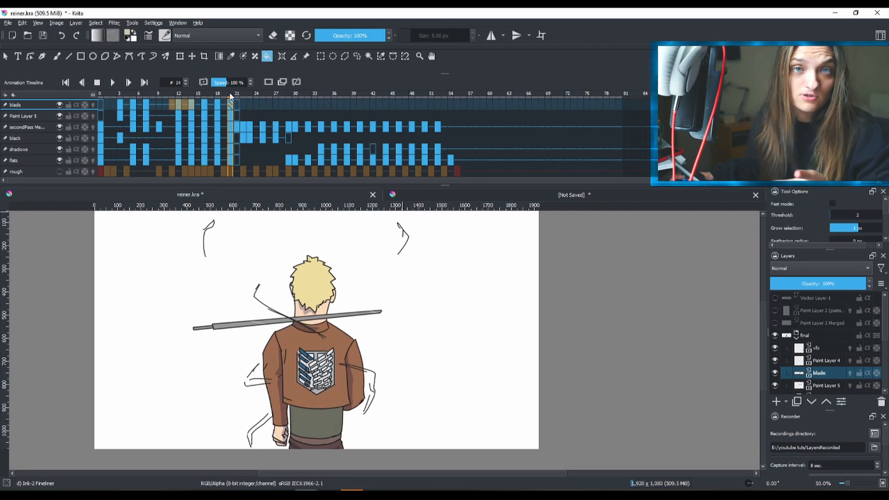
pyautogui.moveTo(230, 96); pyautogui.dragTo(409, 91)
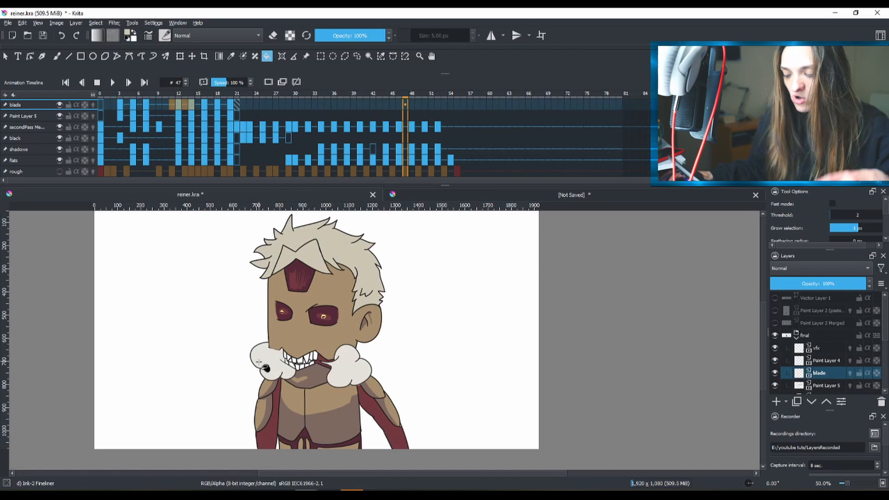
# Step: Look through the final group's layers from vfx down to shadows, and play the coloured animation from frame 0
pyautogui.click(816, 348)
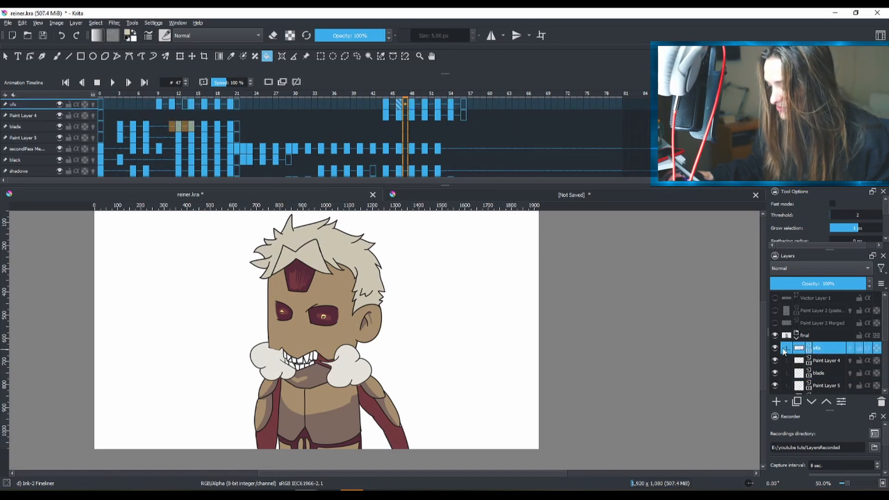
pyautogui.scroll(-2, 815, 371)
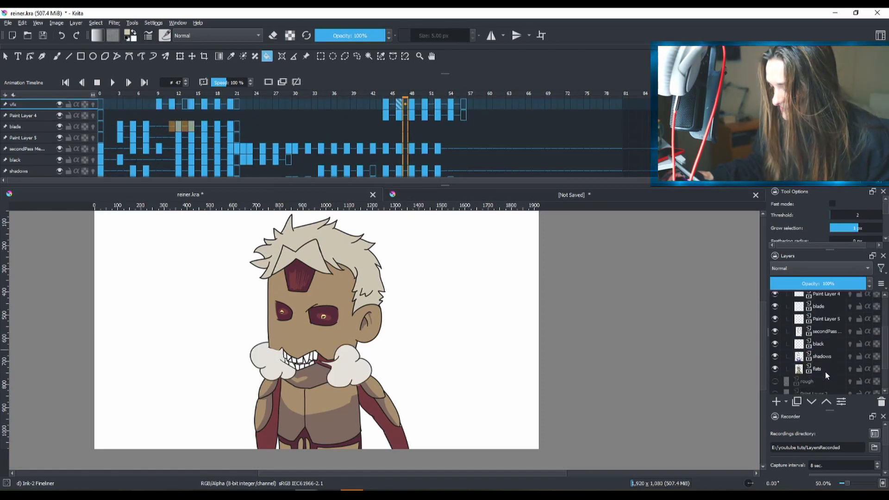
pyautogui.click(836, 358)
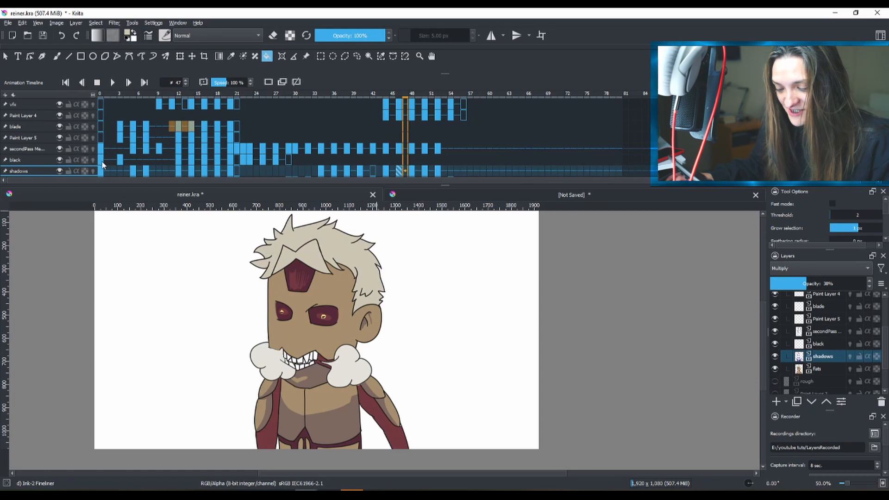
pyautogui.click(101, 165)
pyautogui.click(114, 82)
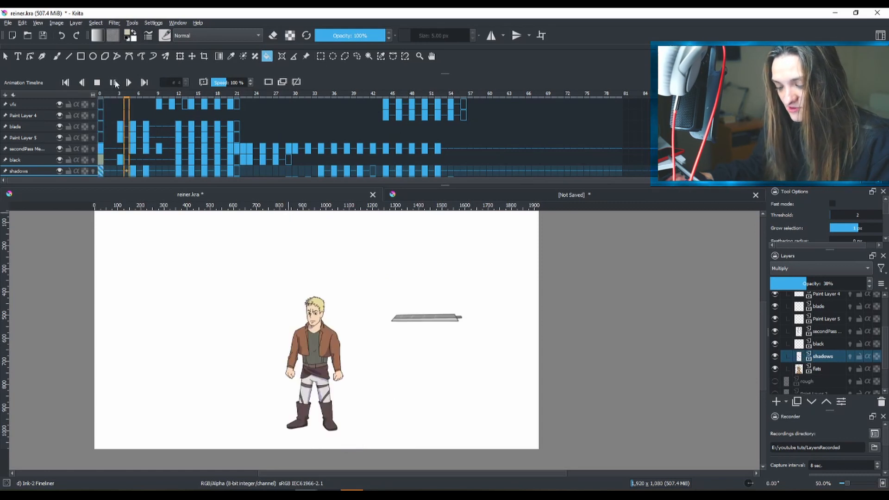